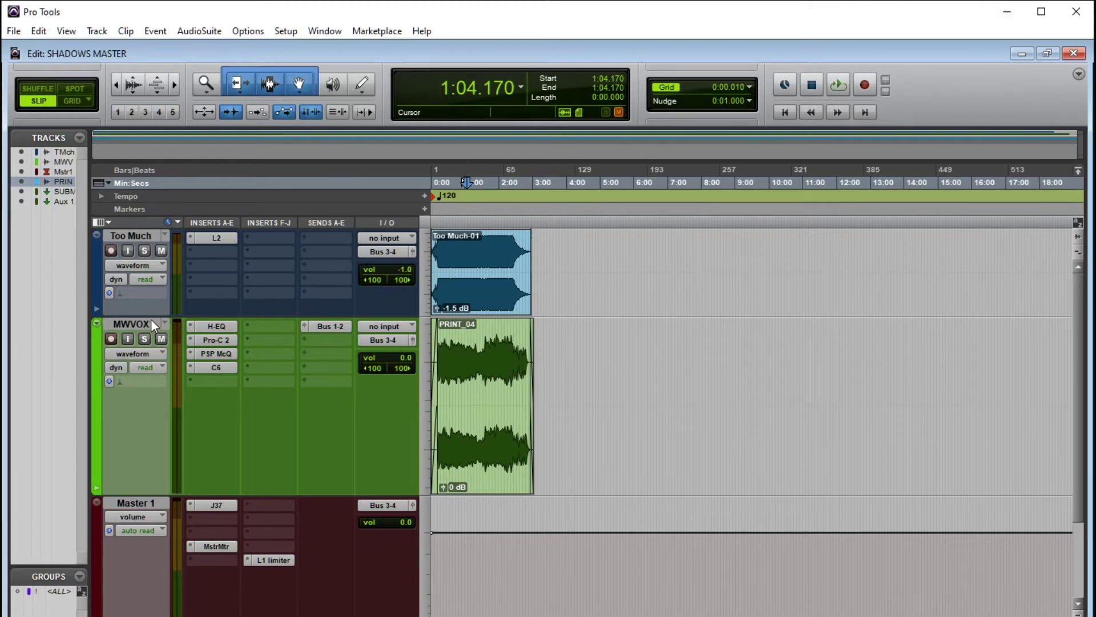
Make the Too Much track much taller, zooming the timeline in and back out on the waveforms
{"action": "left_click_drag", "start_coordinate": [152, 318], "coordinate": [160, 360]}
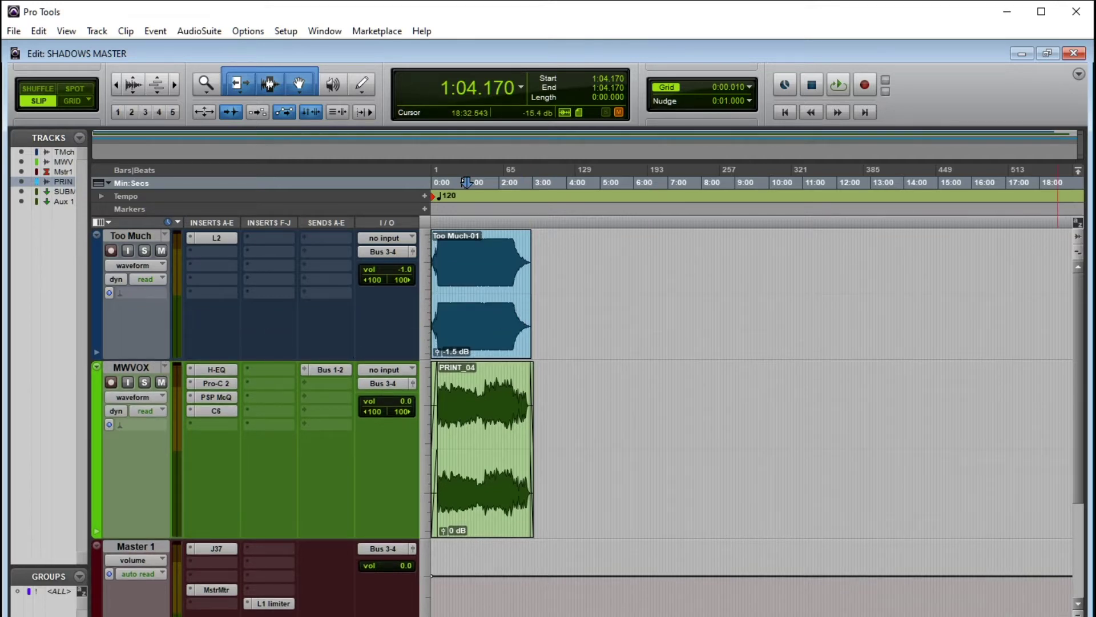
{"action": "key", "text": "ctrl+]"}
{"action": "key", "text": "ctrl+]"}
{"action": "key", "text": "ctrl+]"}
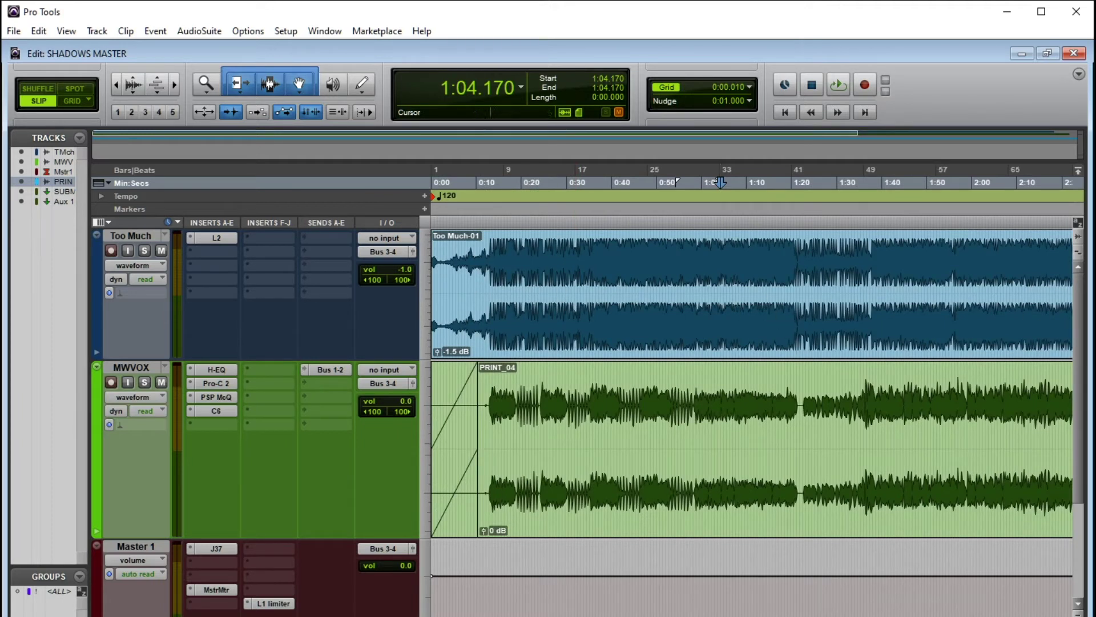
{"action": "key", "text": "ctrl+["}
{"action": "key", "text": "ctrl+["}
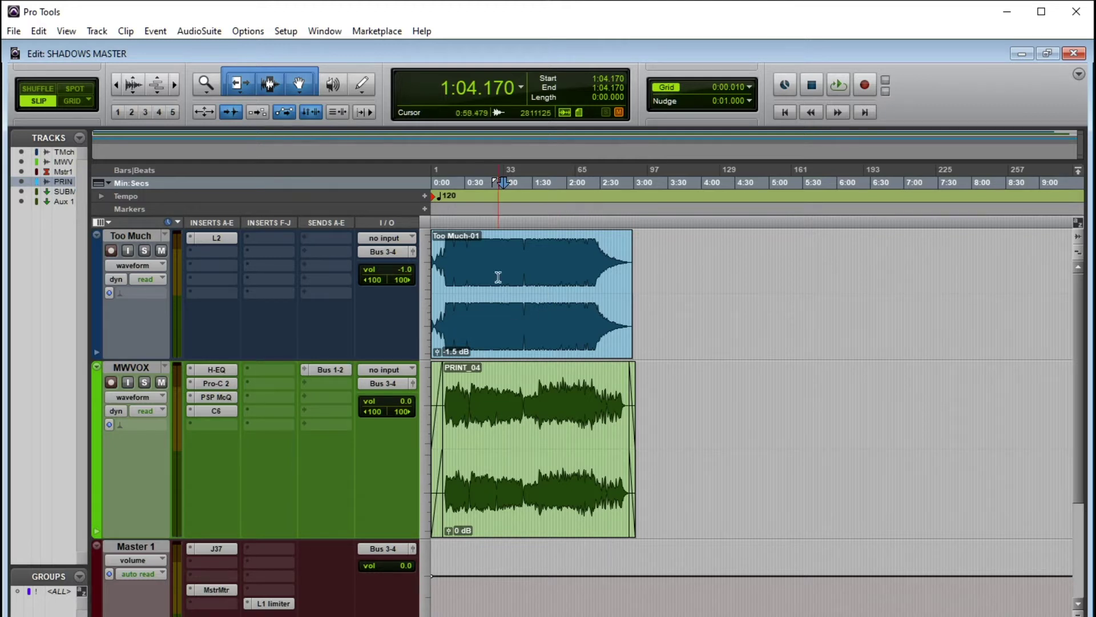
{"action": "left_click_drag", "start_coordinate": [369, 357], "coordinate": [361, 531]}
{"action": "key", "text": "ctrl+]"}
{"action": "key", "text": "ctrl+]"}
{"action": "key", "text": "ctrl+]"}
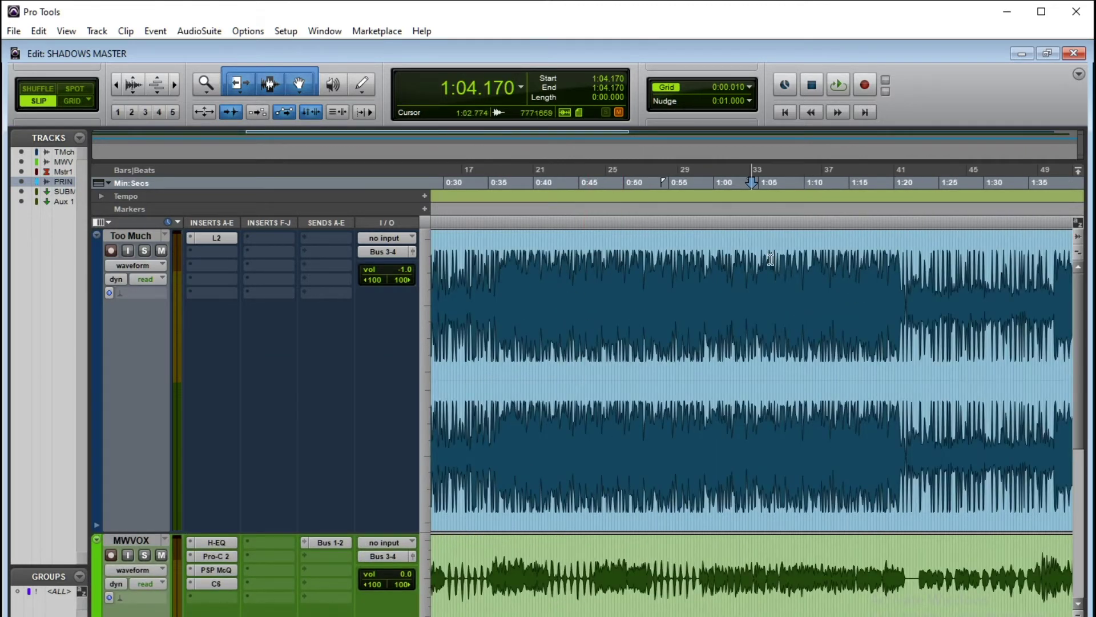
{"action": "key", "text": "ctrl+["}
{"action": "key", "text": "ctrl+["}
{"action": "key", "text": "ctrl+["}
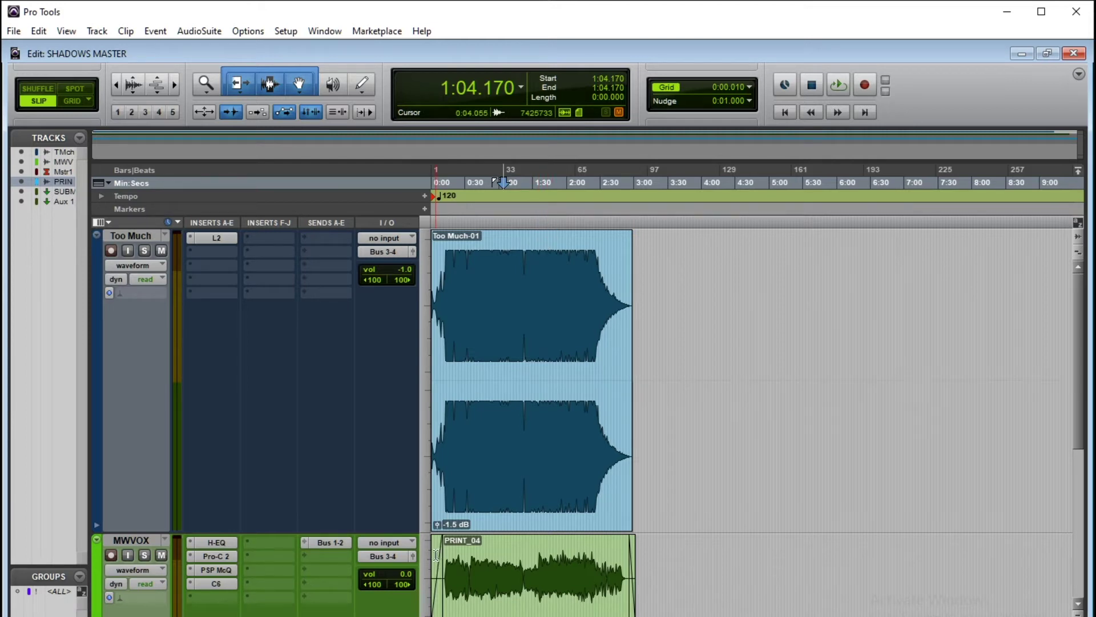
{"action": "left_click", "coordinate": [436, 523], "text": "alt"}
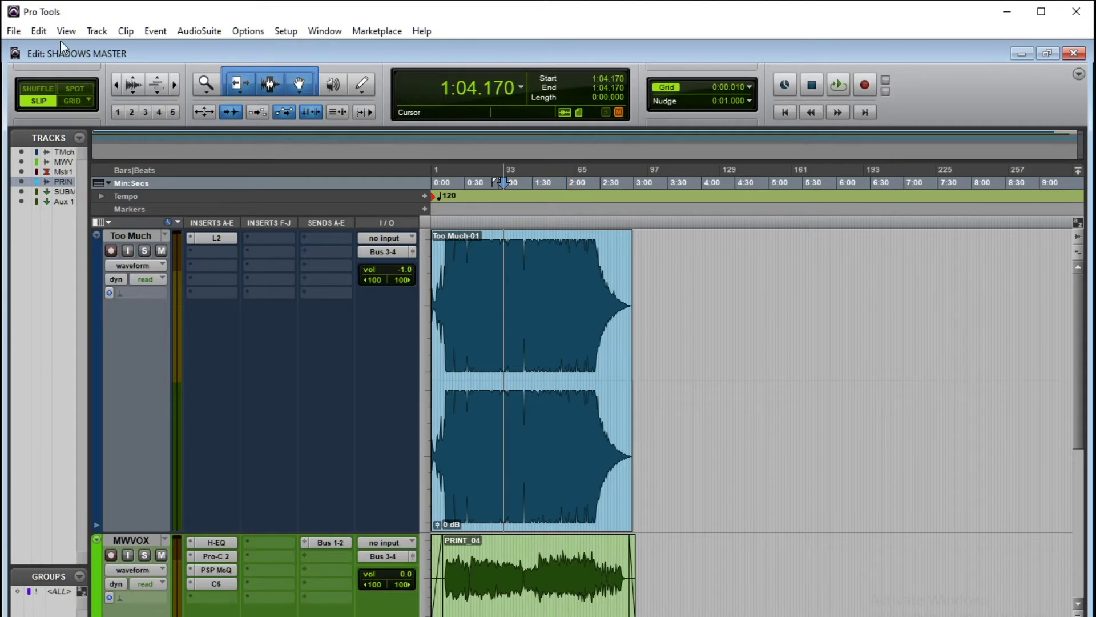
{"action": "left_click", "coordinate": [40, 29]}
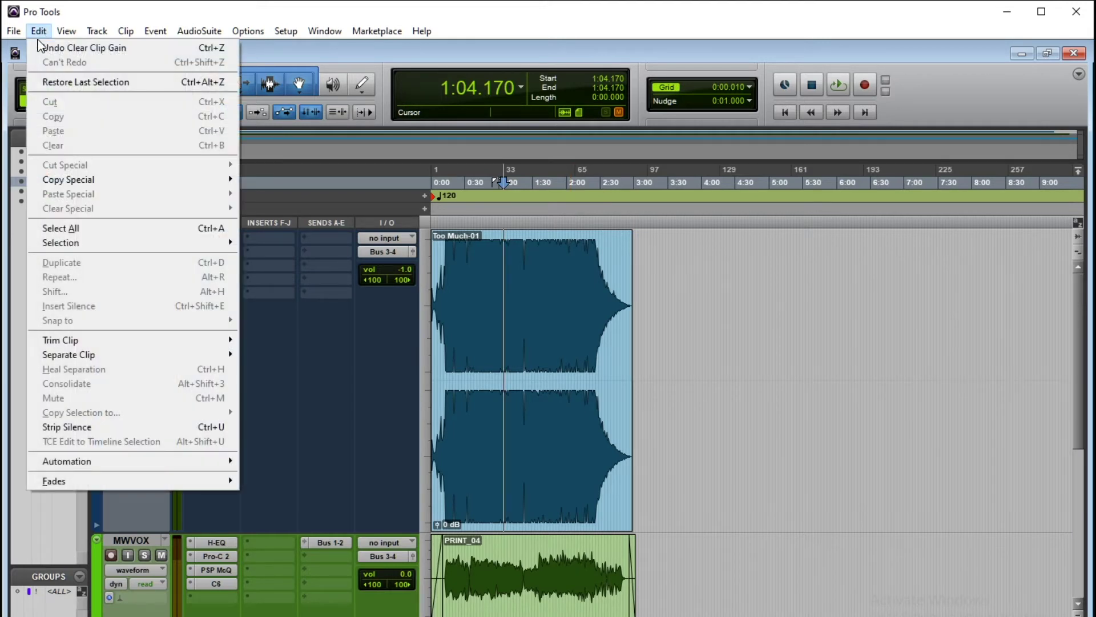
{"action": "left_click", "coordinate": [36, 47]}
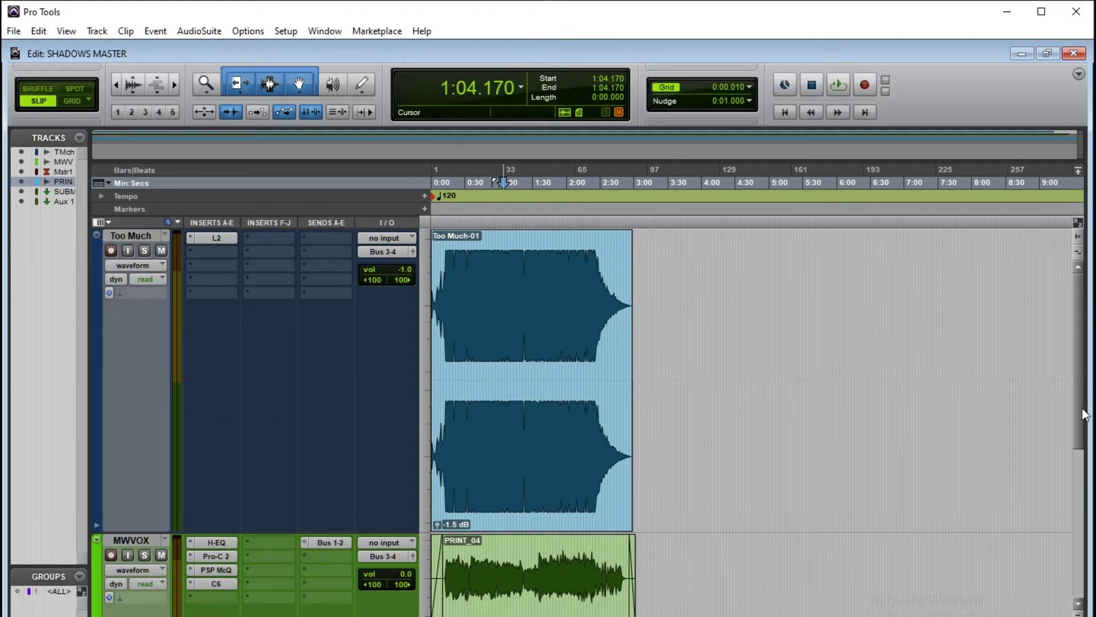
{"action": "left_click_drag", "start_coordinate": [1079, 406], "coordinate": [1079, 461]}
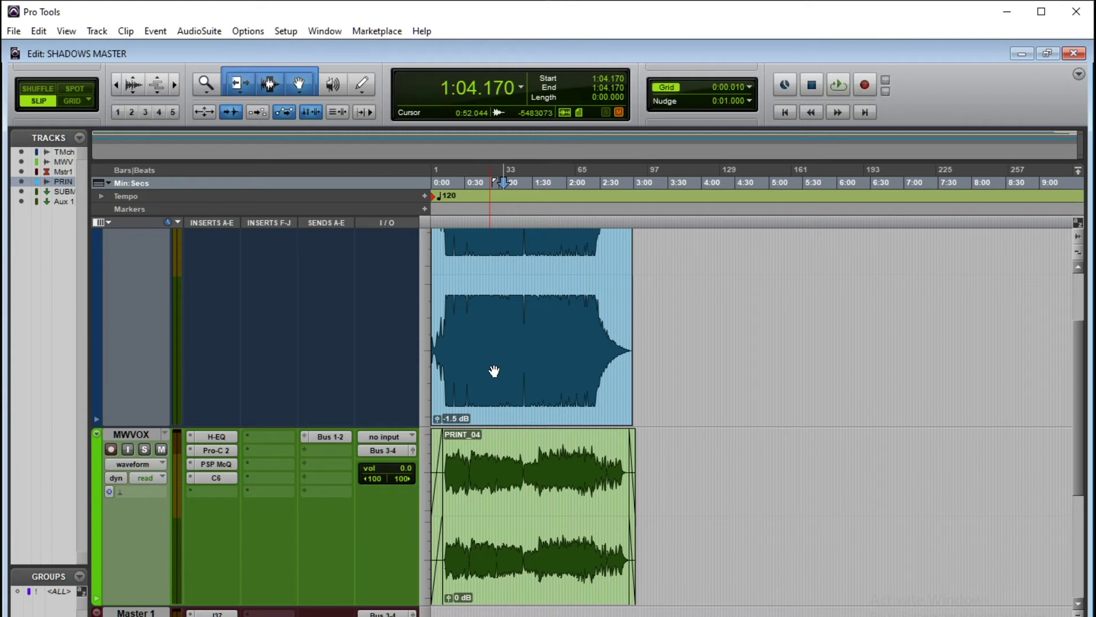
Select the entire Too Much-01 clip, from 0:00.000 to 2:58.972
{"action": "left_click_drag", "start_coordinate": [1081, 423], "coordinate": [1078, 364]}
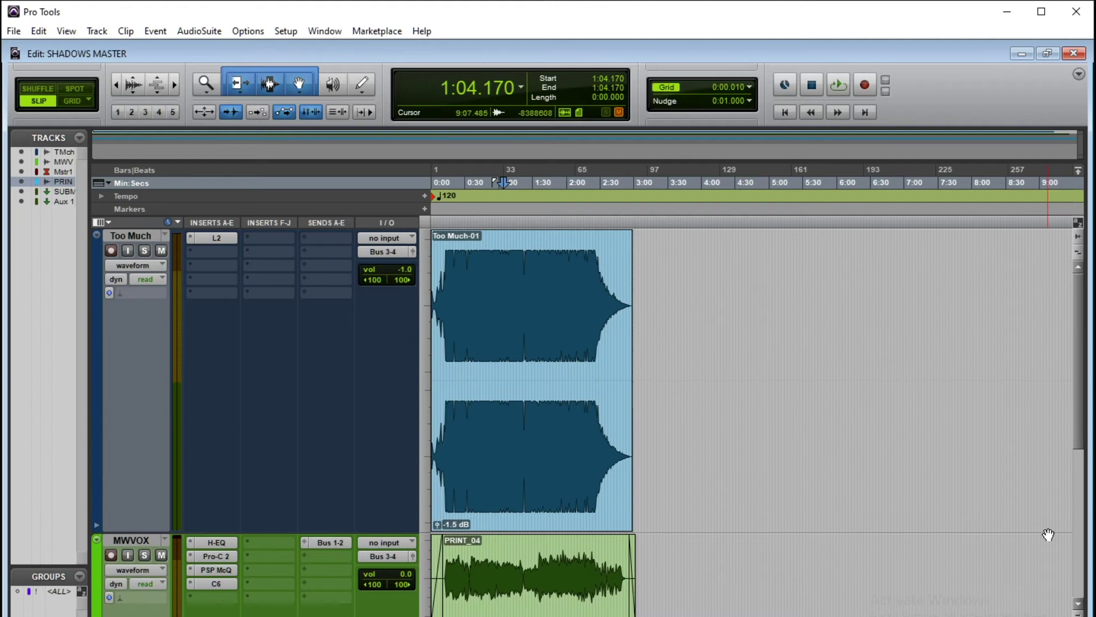
{"action": "left_click", "coordinate": [1079, 613]}
{"action": "left_click", "coordinate": [1079, 611]}
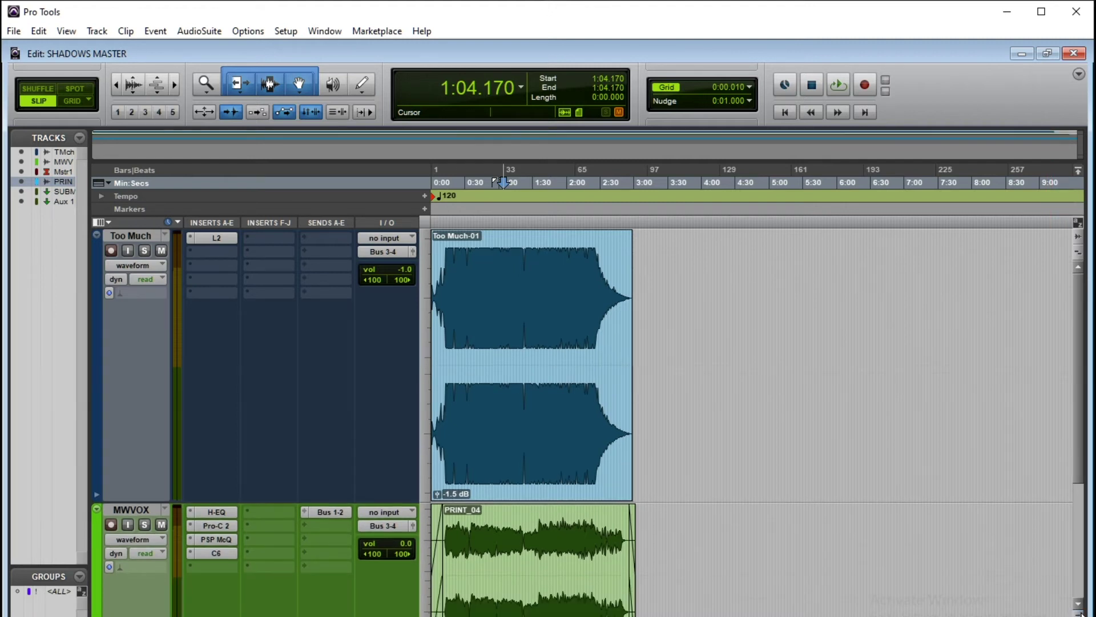
{"action": "left_click", "coordinate": [1079, 611]}
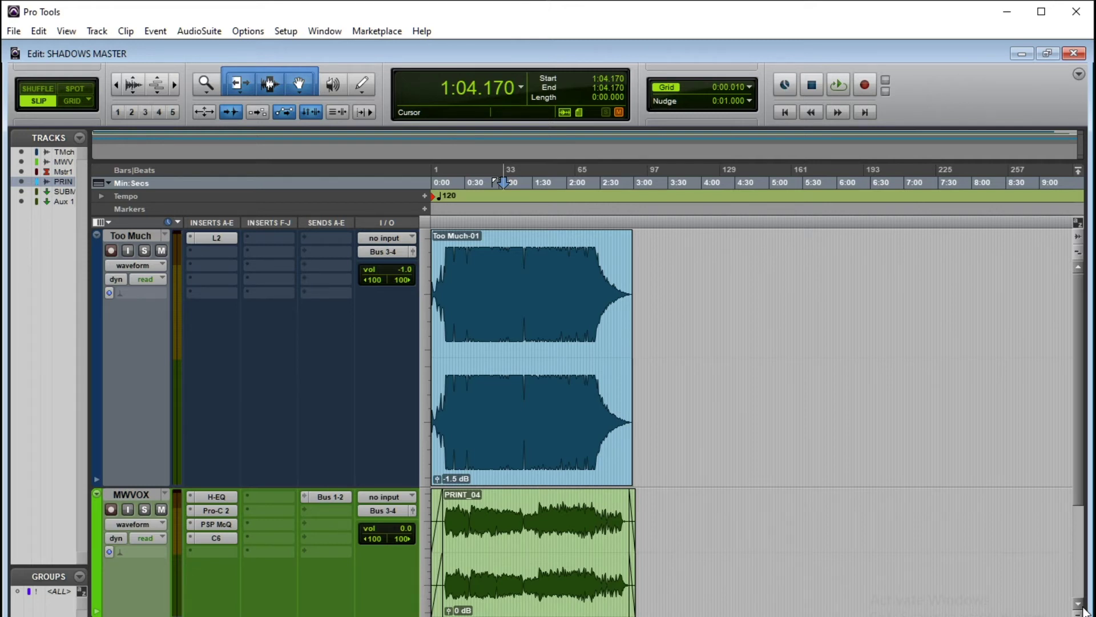
{"action": "left_click", "coordinate": [550, 439]}
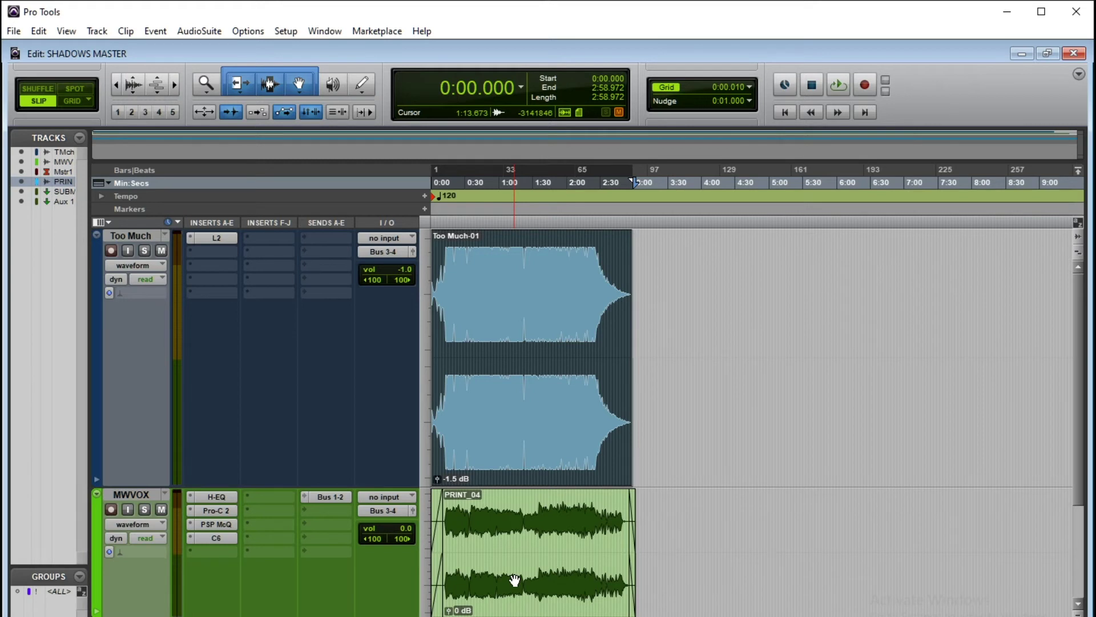
{"action": "key", "text": "ctrl+a"}
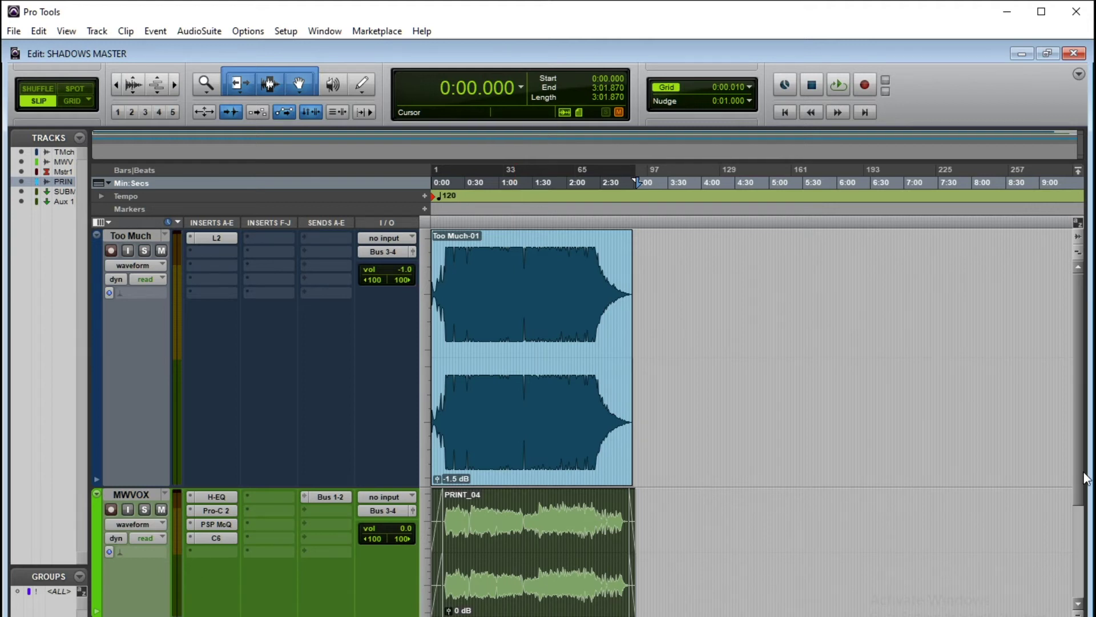
{"action": "left_click_drag", "start_coordinate": [1085, 478], "coordinate": [1070, 576]}
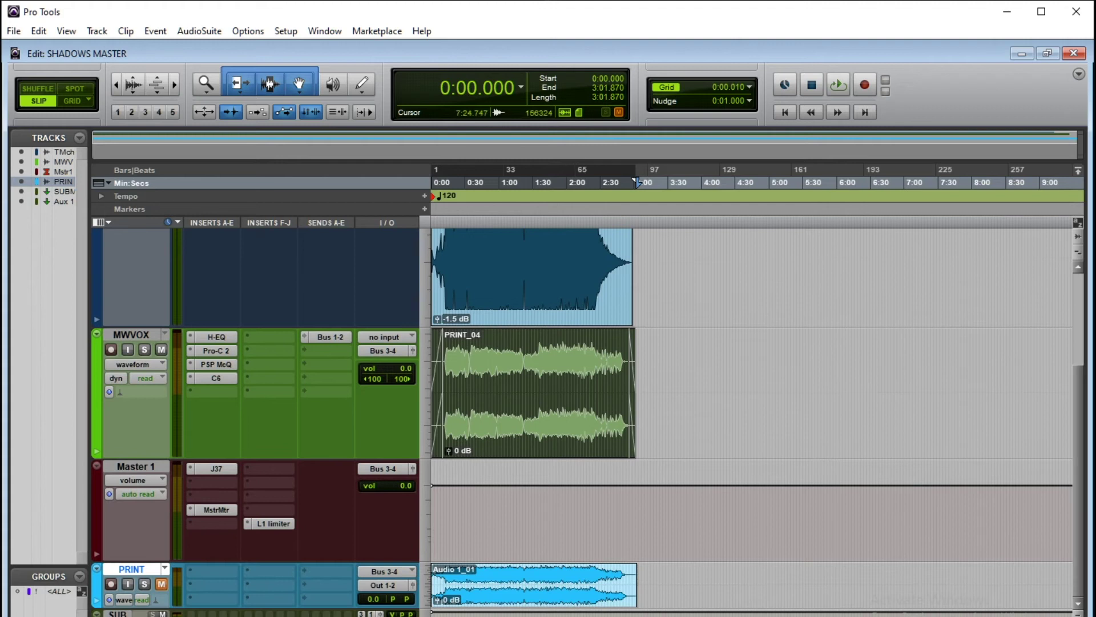
{"action": "scroll", "coordinate": [260, 608], "scroll_direction": "down", "scroll_amount": 2}
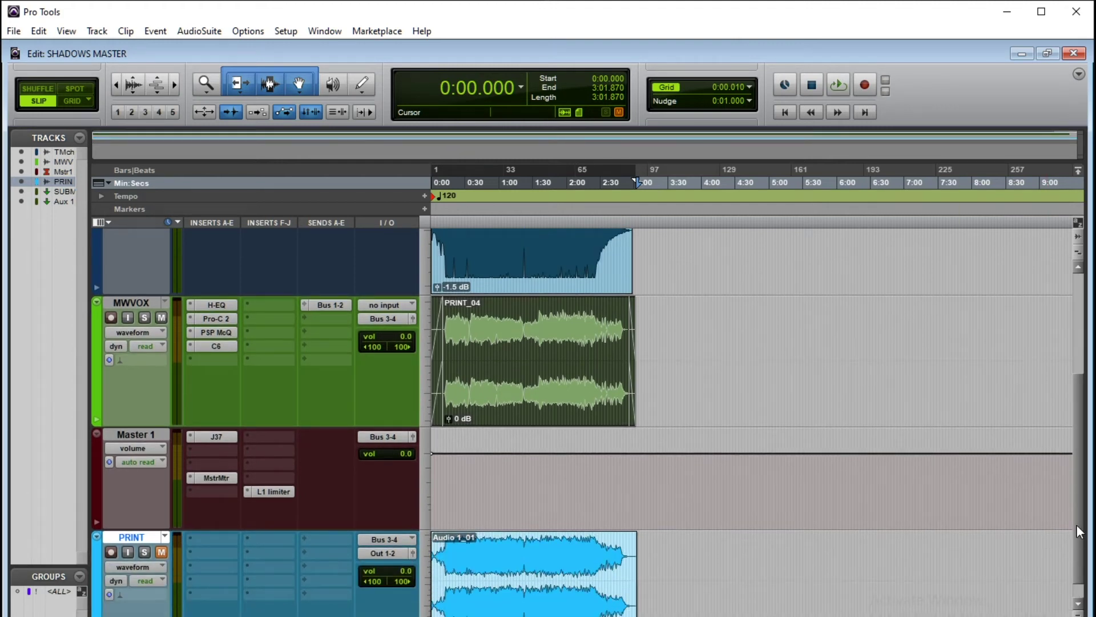
{"action": "scroll", "coordinate": [1076, 525], "scroll_direction": "down", "scroll_amount": 2}
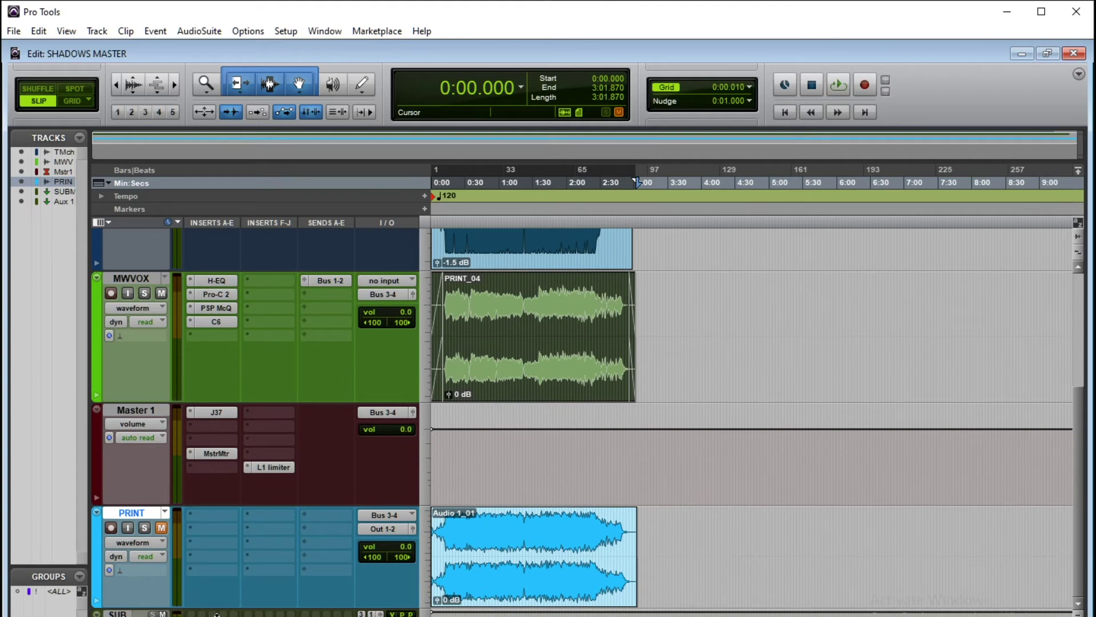
{"action": "scroll", "coordinate": [217, 614], "scroll_direction": "down", "scroll_amount": 1}
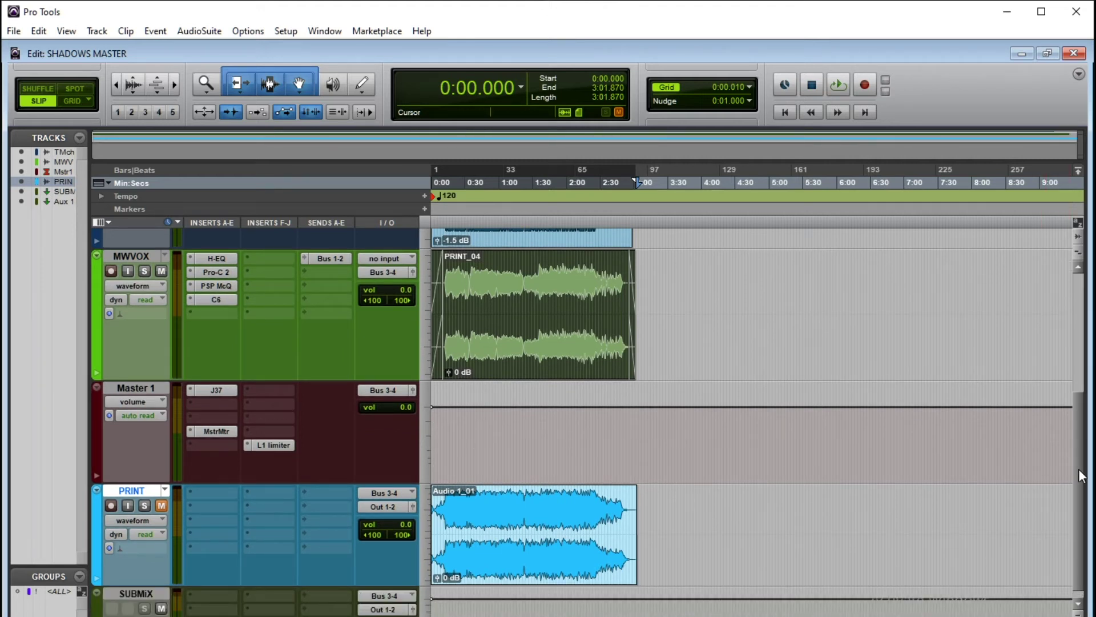
{"action": "left_click_drag", "start_coordinate": [1078, 468], "coordinate": [1079, 475]}
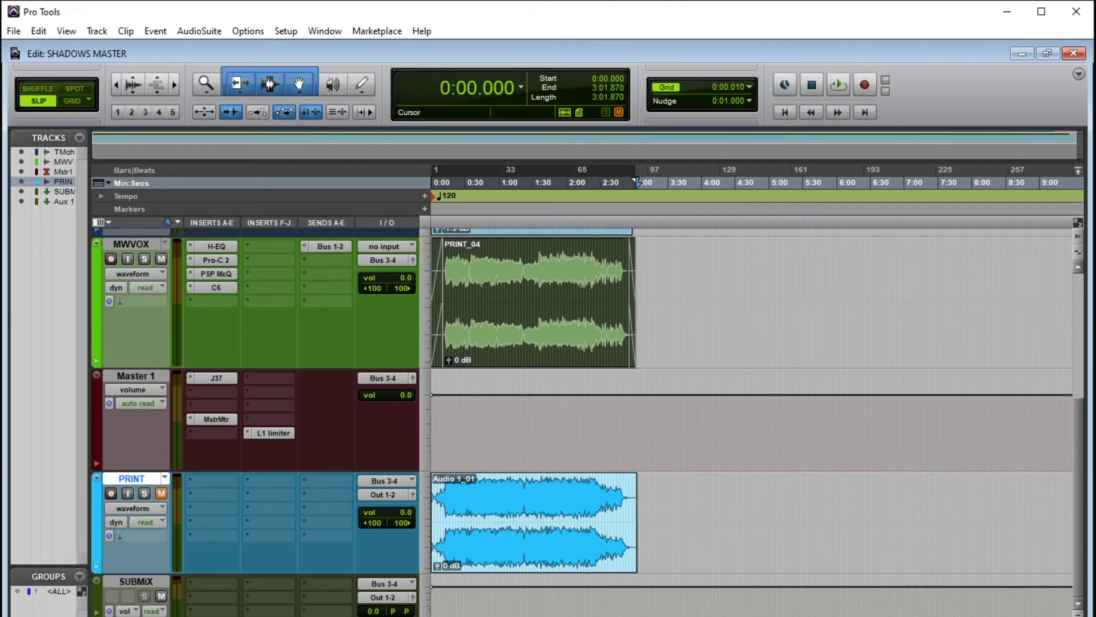
Rename the Aux 1 track to MONDO and close the MondoMod plug-in window
{"action": "double_click", "coordinate": [62, 201]}
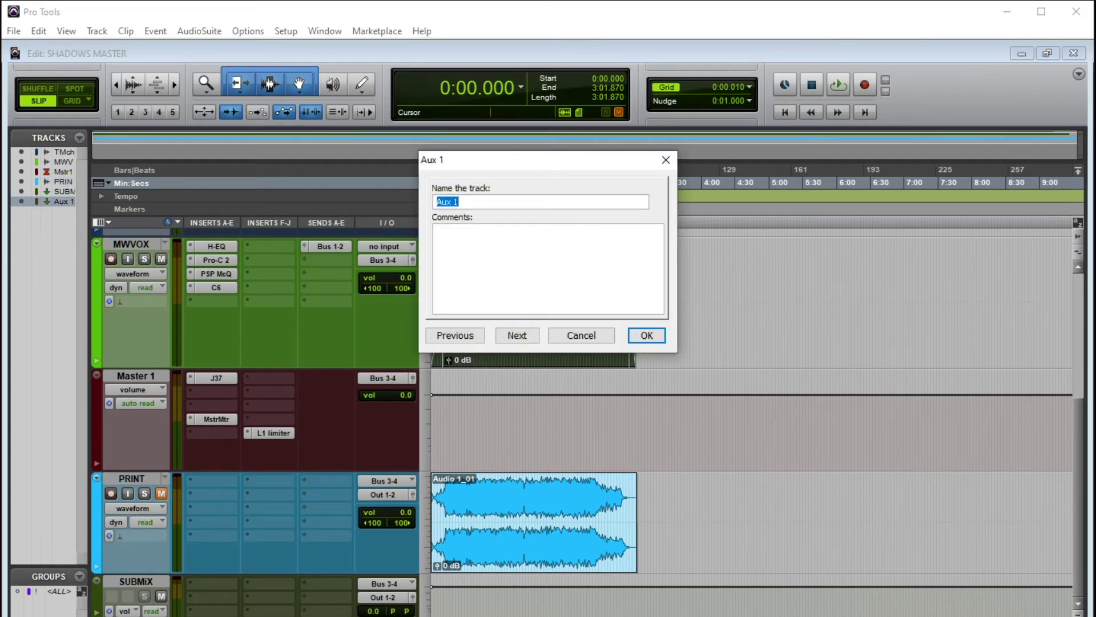
{"action": "type", "text": "MONDO"}
{"action": "key", "text": "Return"}
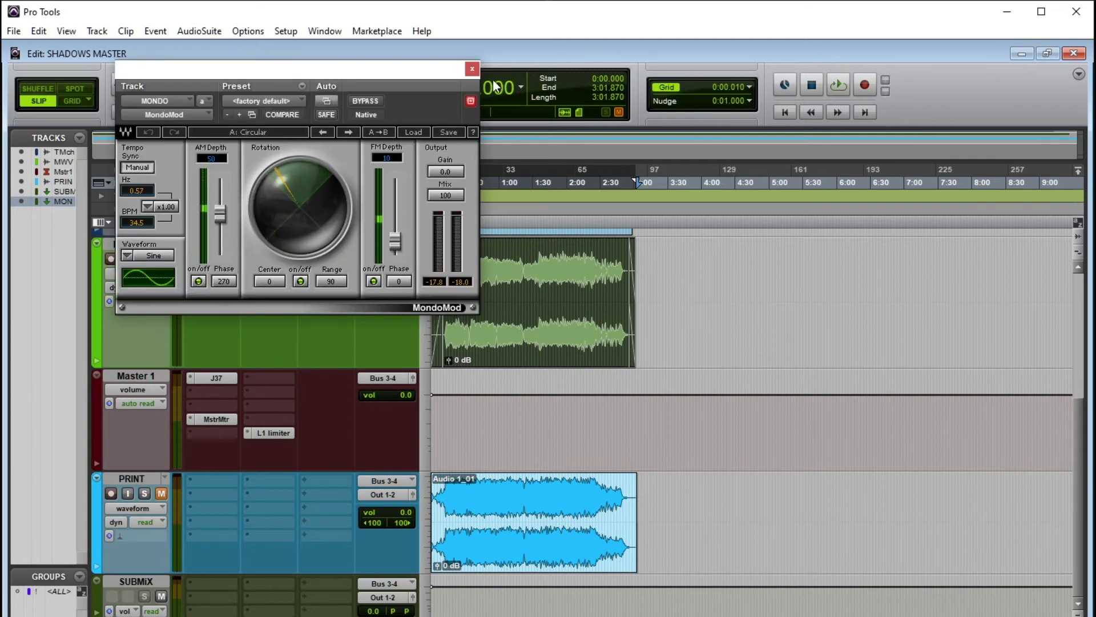
{"action": "left_click", "coordinate": [474, 69]}
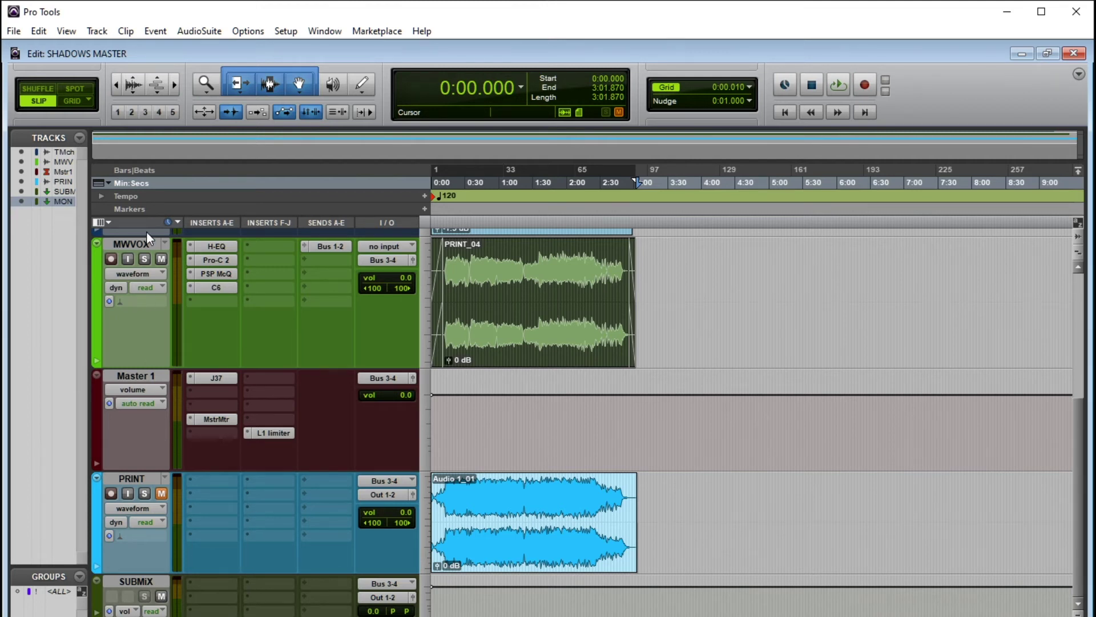
Select the SUBMIX track among the collapsed Master 1, PRINT, SUBMIX and MONDO rows
{"action": "scroll", "coordinate": [210, 330], "scroll_direction": "up", "scroll_amount": 5}
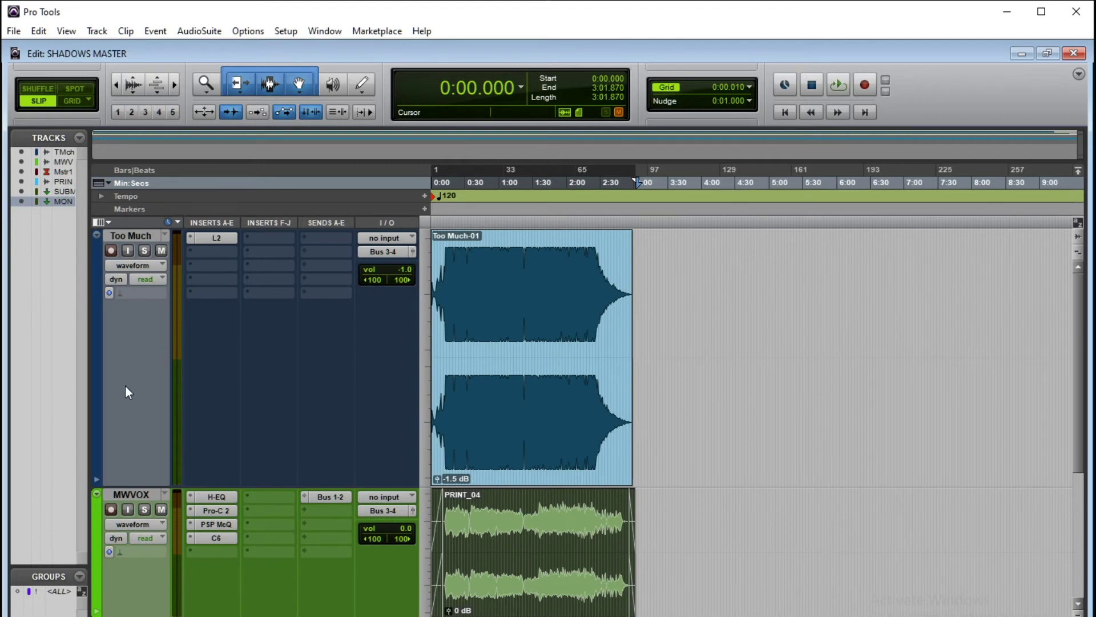
{"action": "scroll", "coordinate": [125, 566], "scroll_direction": "down", "scroll_amount": 5}
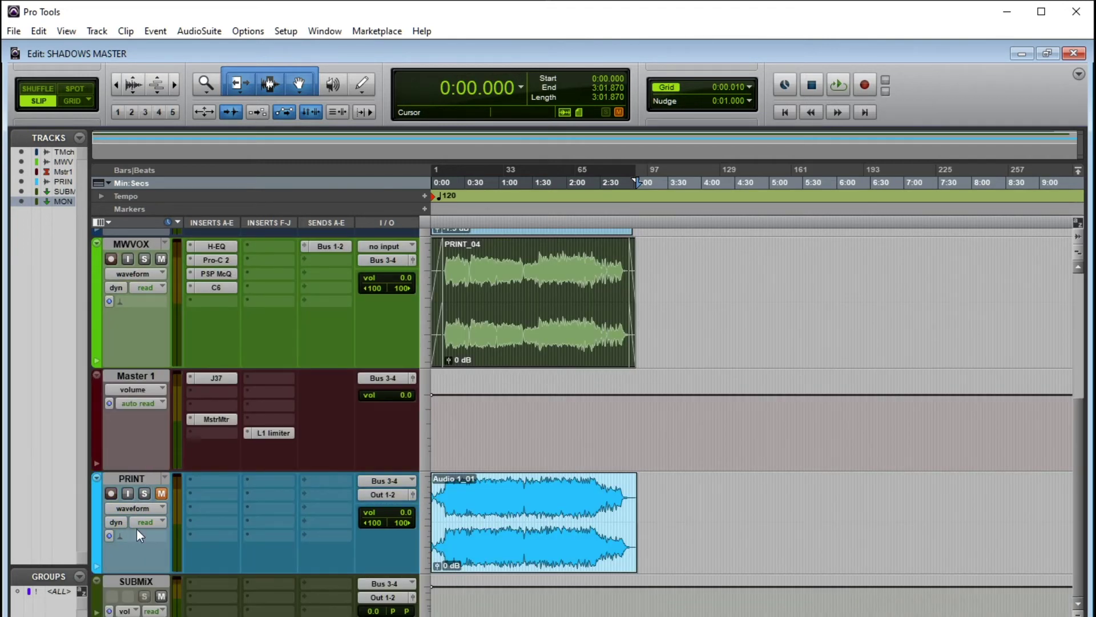
{"action": "left_click", "coordinate": [98, 601]}
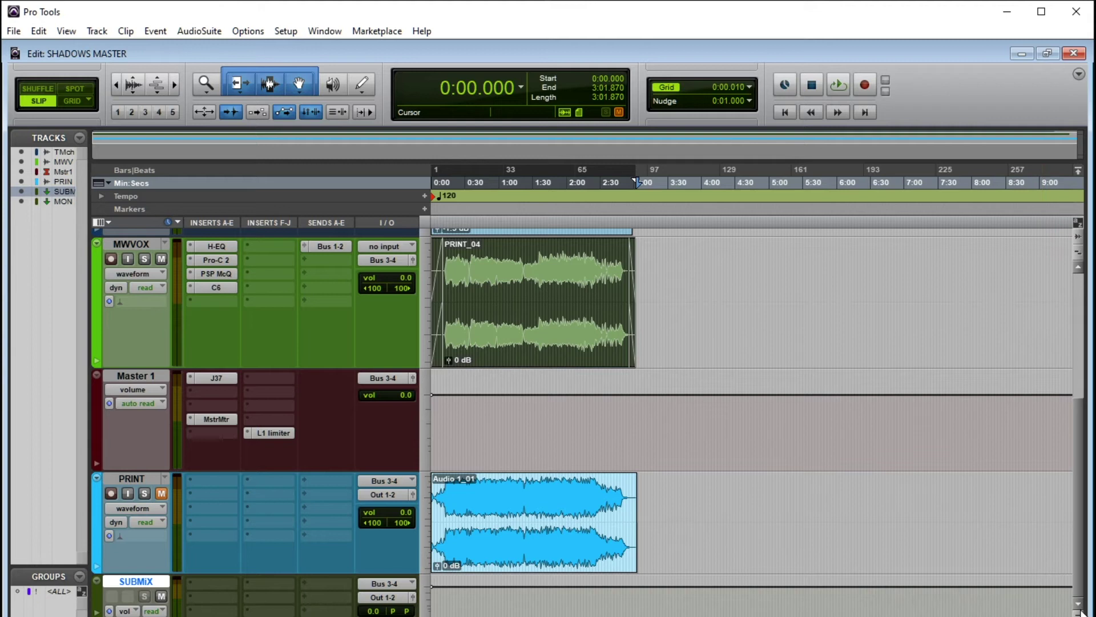
{"action": "scroll", "coordinate": [742, 399], "scroll_direction": "up", "scroll_amount": 3}
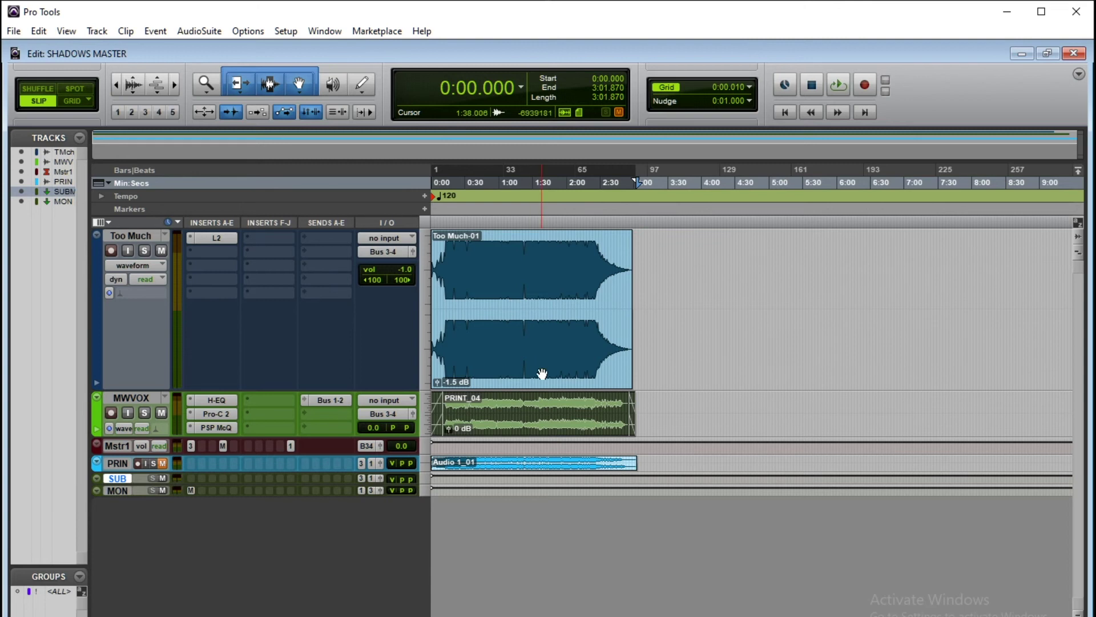
Select the PRINT_04, Too Much-01 and Audio 1_01 clips together, then enlarge the PRINT track
{"action": "left_click", "coordinate": [534, 400]}
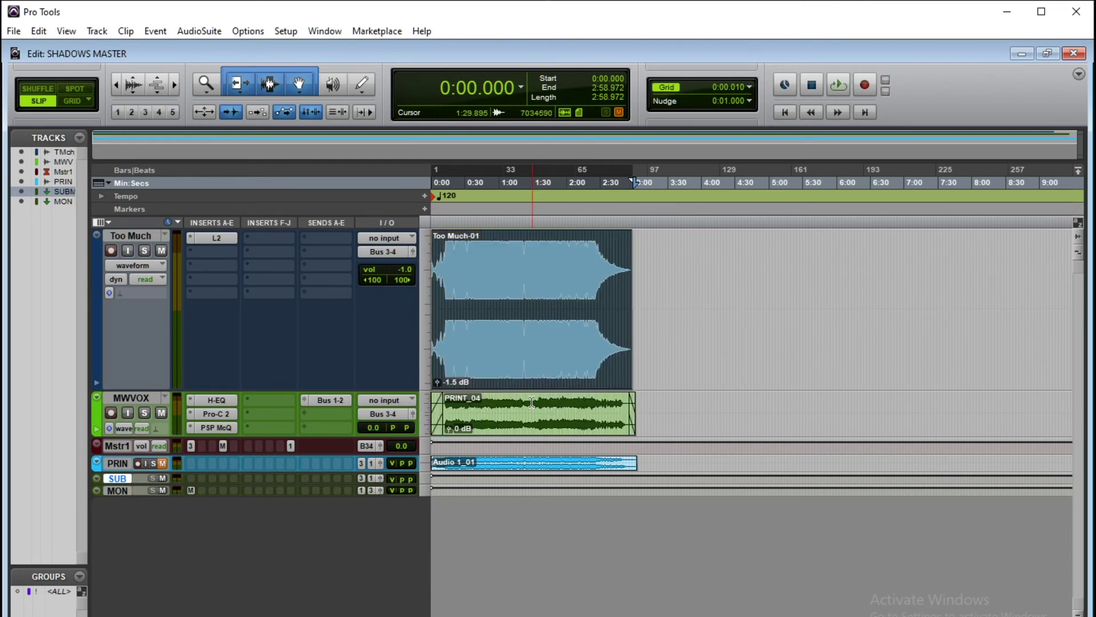
{"action": "left_click", "coordinate": [504, 362]}
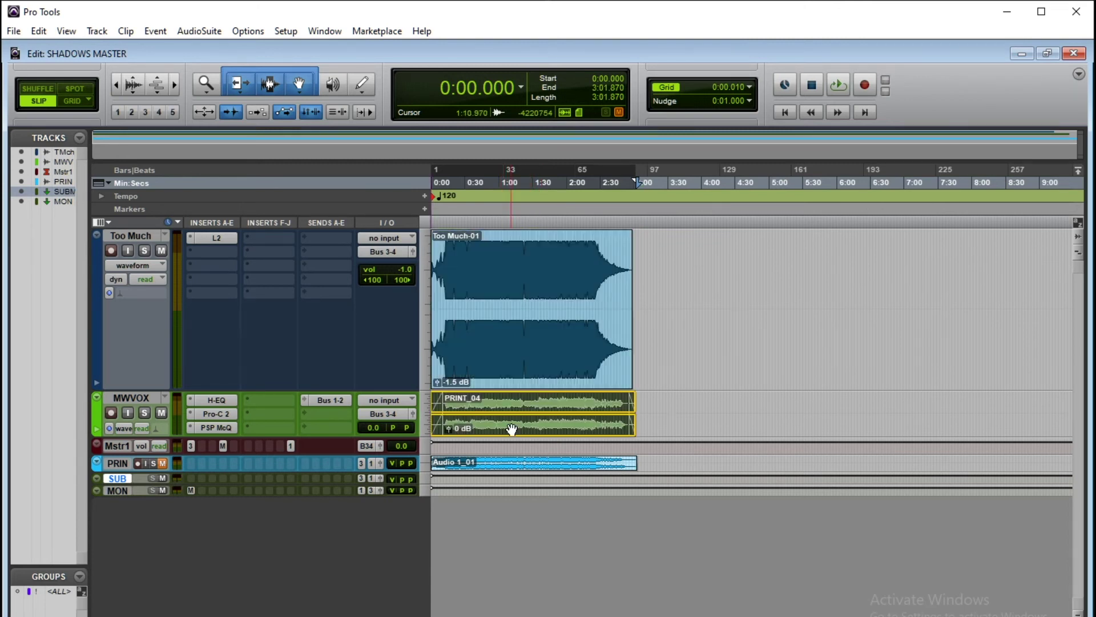
{"action": "left_click", "coordinate": [514, 470], "text": "shift"}
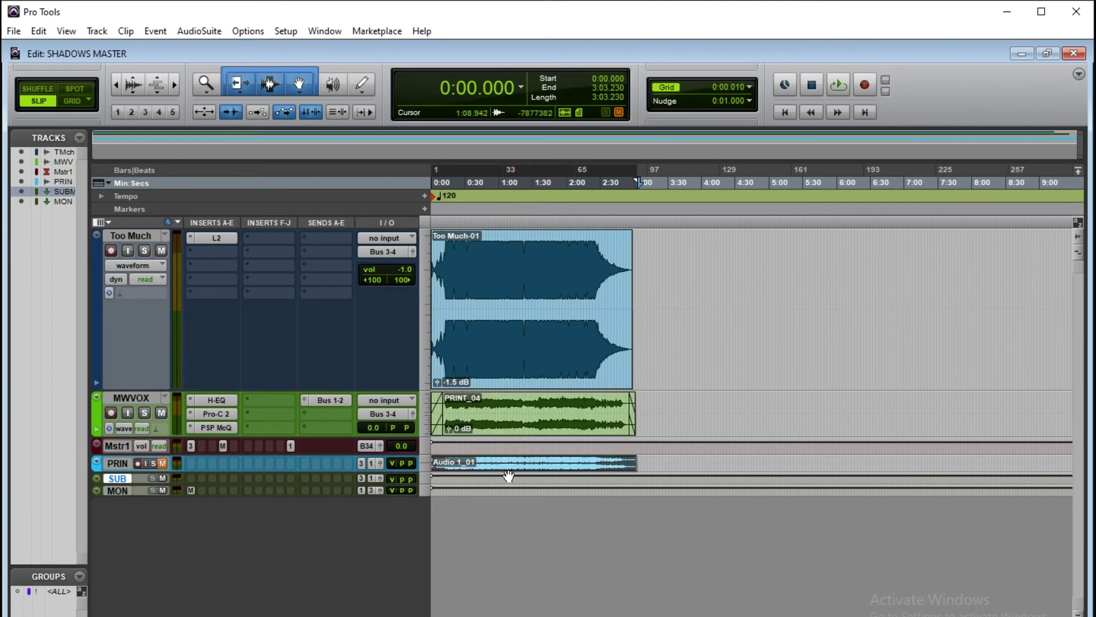
{"action": "left_click_drag", "start_coordinate": [348, 472], "coordinate": [385, 590]}
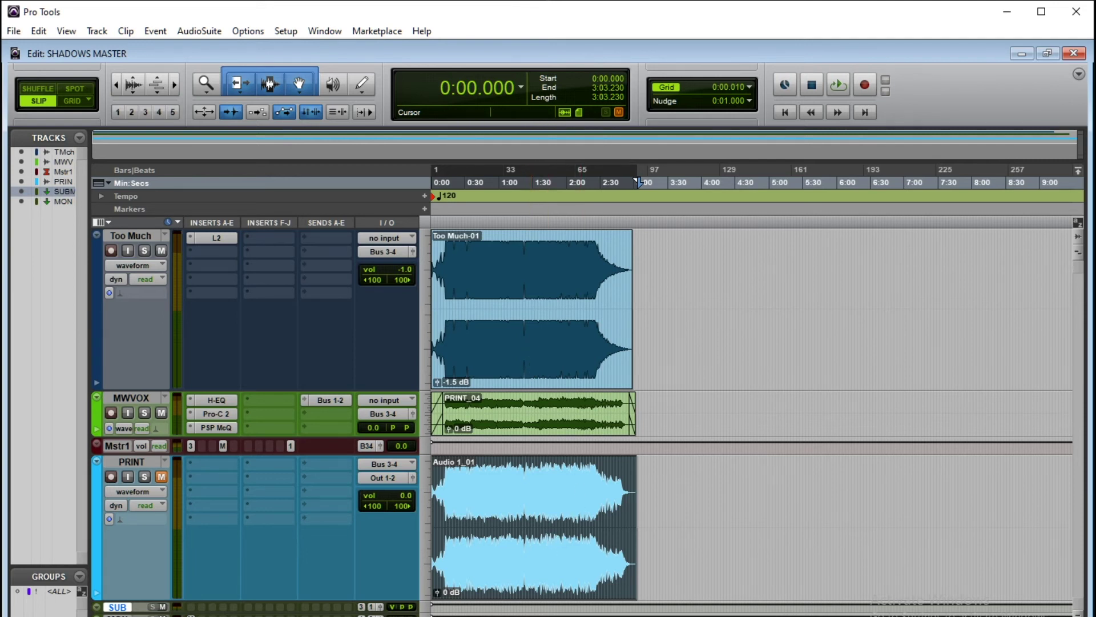
Zoom out to the whole session and enlarge the MWVOX track to reveal its C6 insert
{"action": "key", "text": "ctrl+]"}
{"action": "key", "text": "ctrl+]"}
{"action": "key", "text": "ctrl+]"}
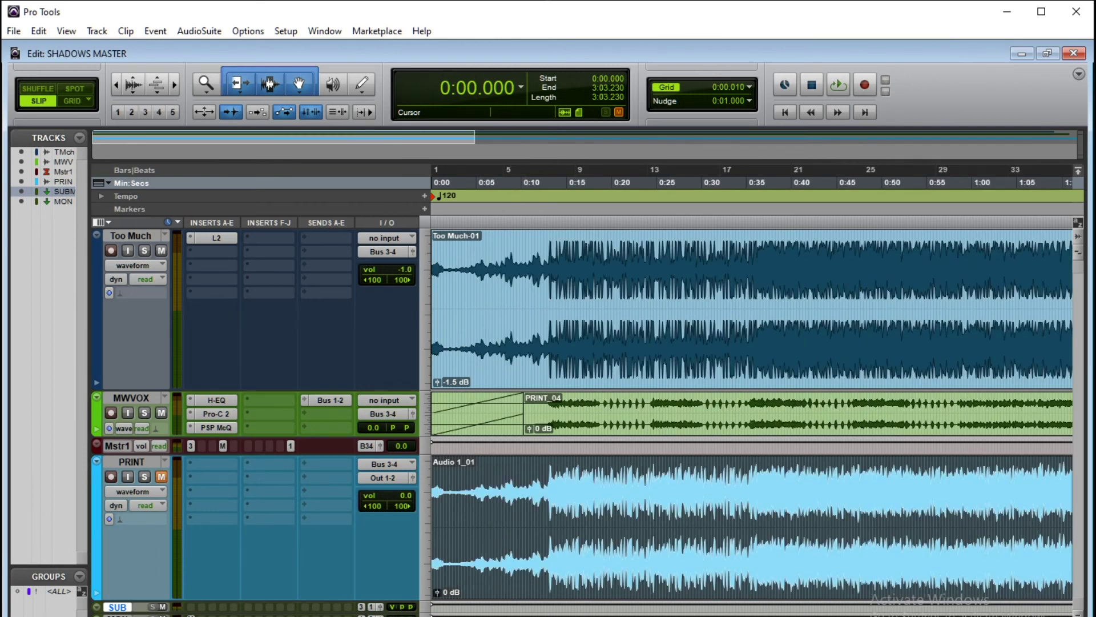
{"action": "scroll", "coordinate": [752, 372], "scroll_direction": "right", "scroll_amount": 10}
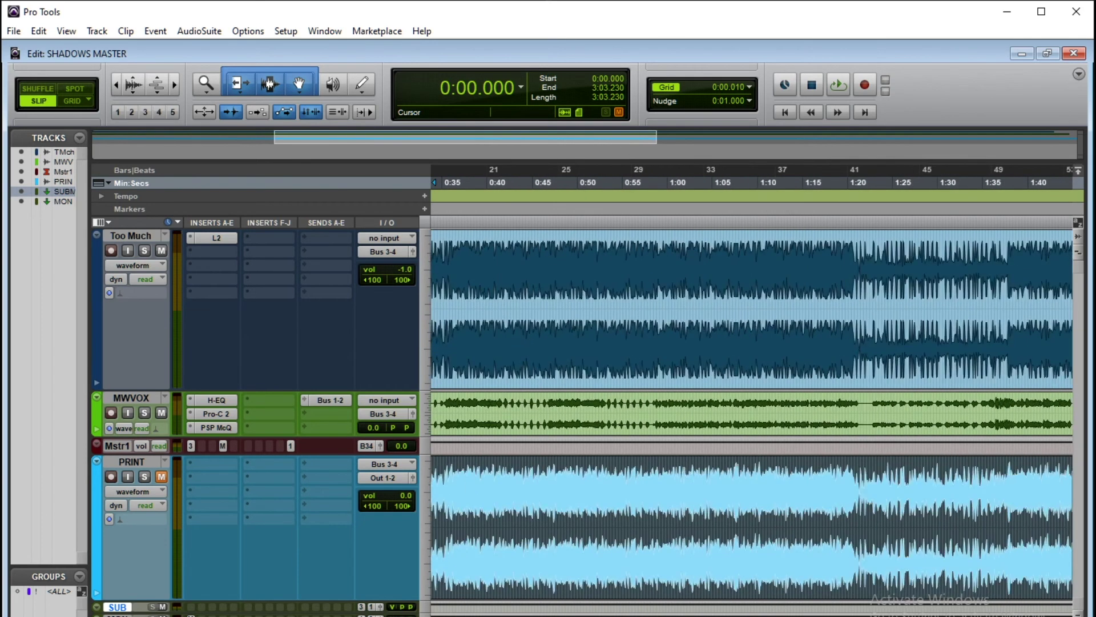
{"action": "scroll", "coordinate": [696, 520], "scroll_direction": "right", "scroll_amount": 4}
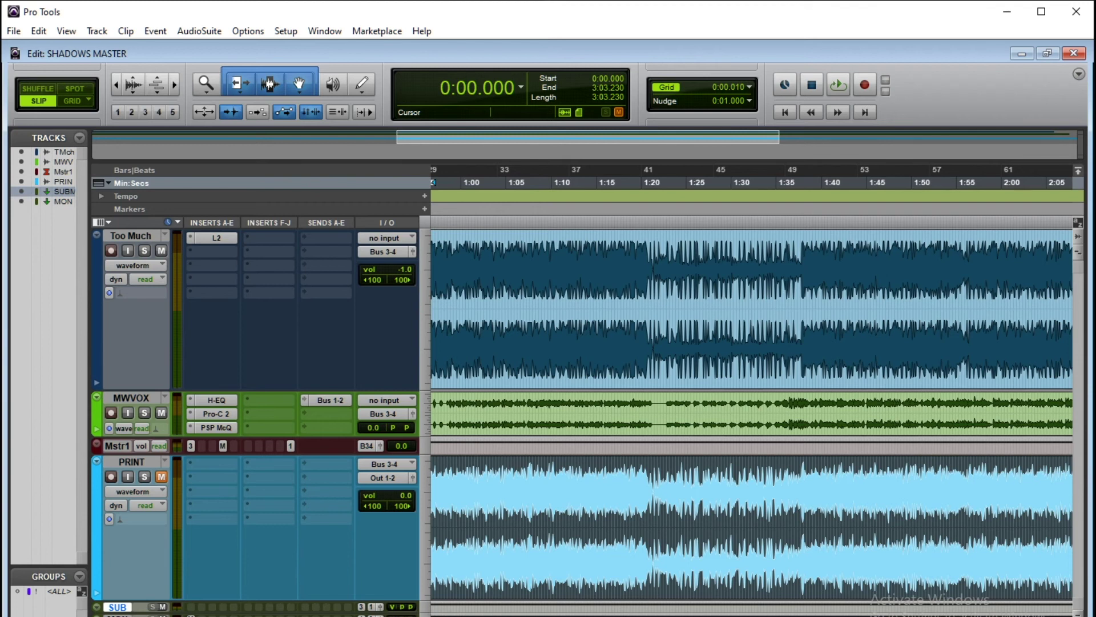
{"action": "key", "text": "ctrl+["}
{"action": "key", "text": "ctrl+["}
{"action": "key", "text": "ctrl+["}
{"action": "key", "text": "ctrl+["}
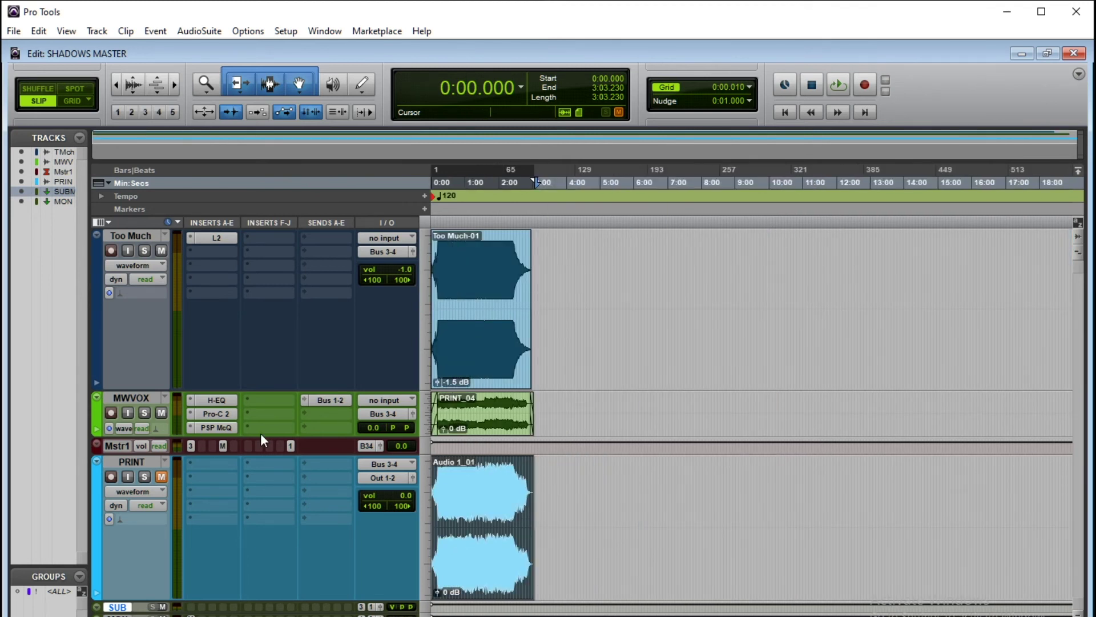
{"action": "left_click_drag", "start_coordinate": [246, 437], "coordinate": [246, 508]}
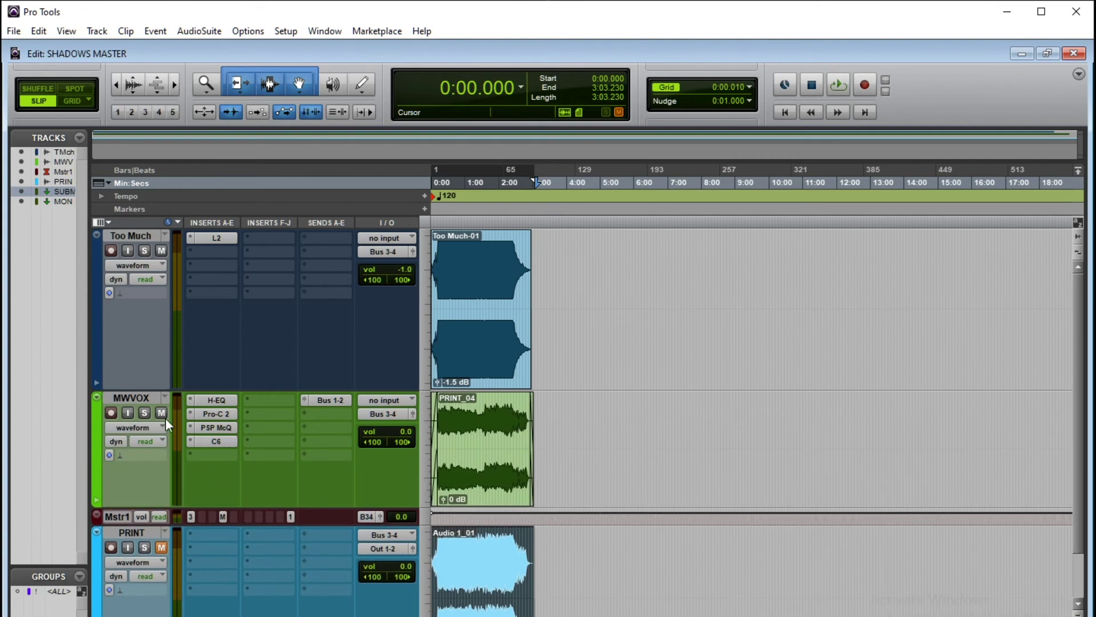